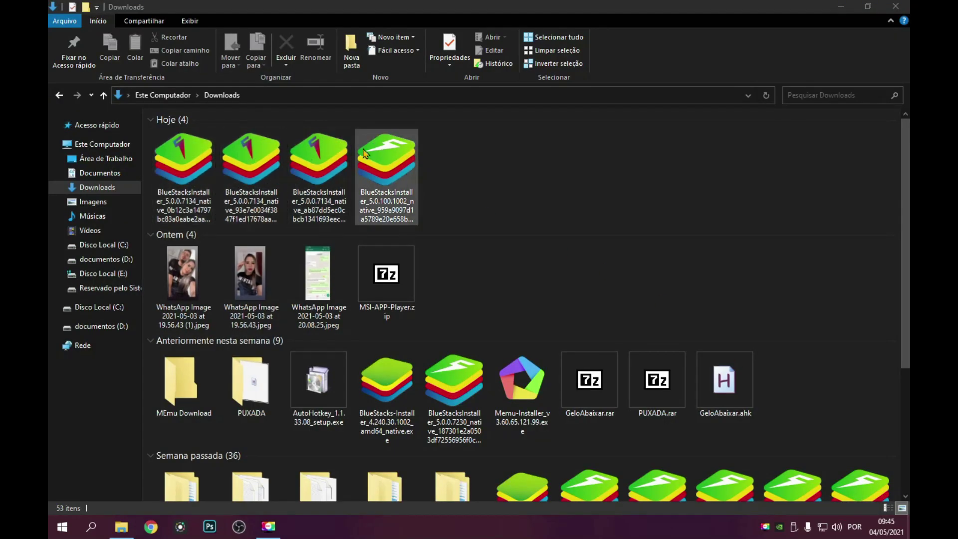
Step: Run the BlueStacks 5.0.100.1002 installer from the Downloads folder and start the installation
left_click(387, 161)
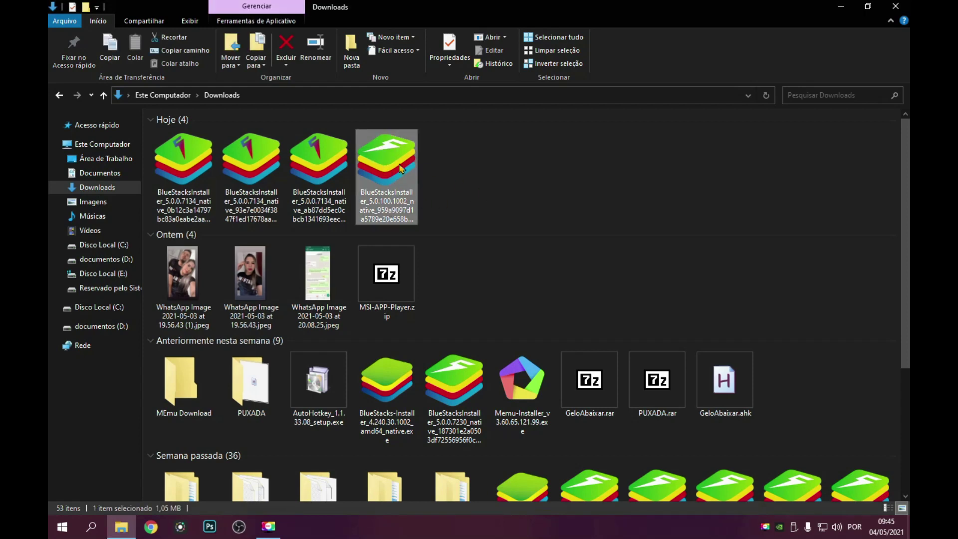
double_click(400, 169)
left_click(839, 6)
left_click(481, 362)
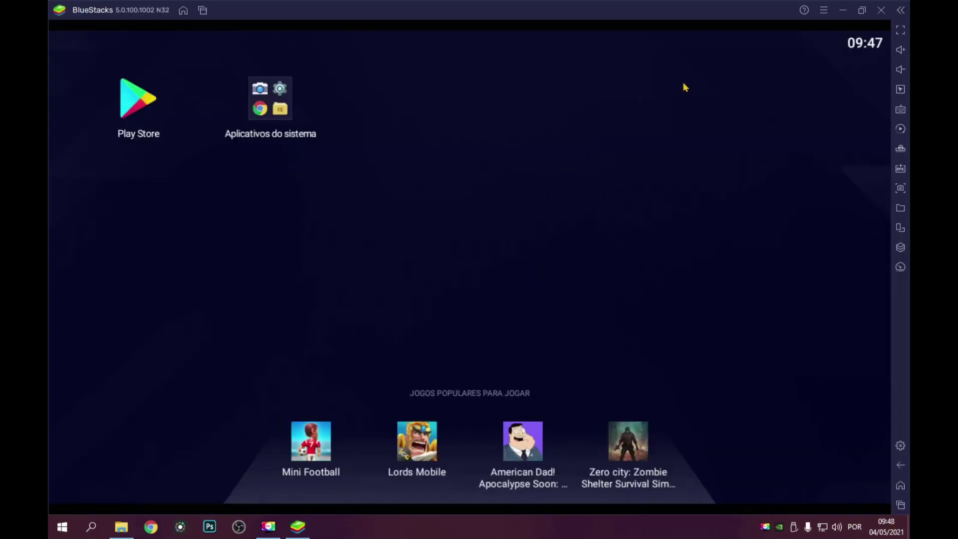
Step: Look into the system apps folder on the home screen, and sign in to the Play Store
left_click(270, 98)
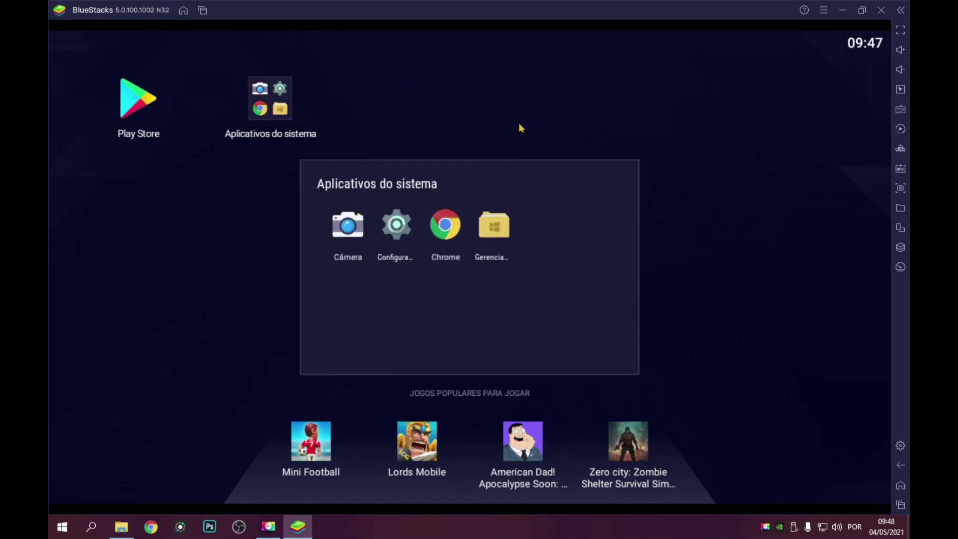
left_click(519, 119)
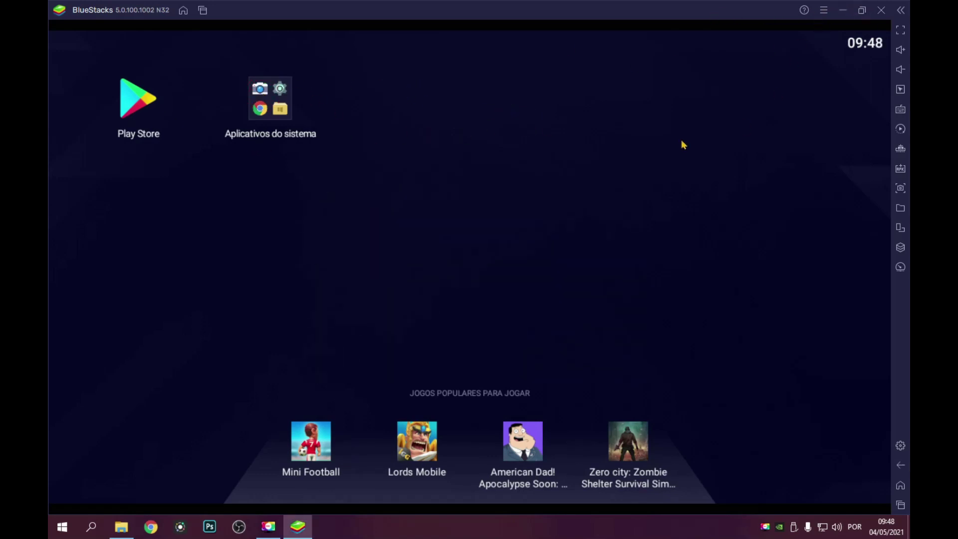
left_click(149, 106)
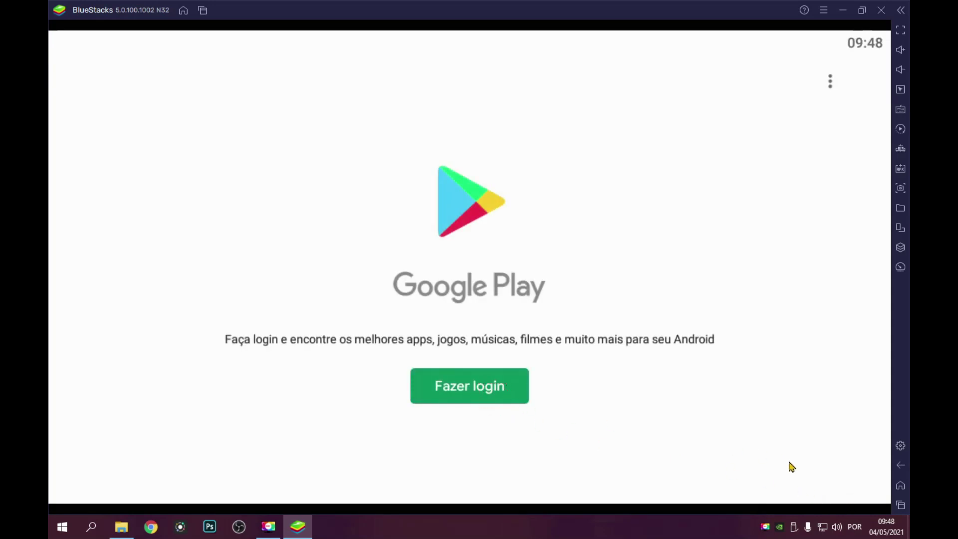
left_click(504, 390)
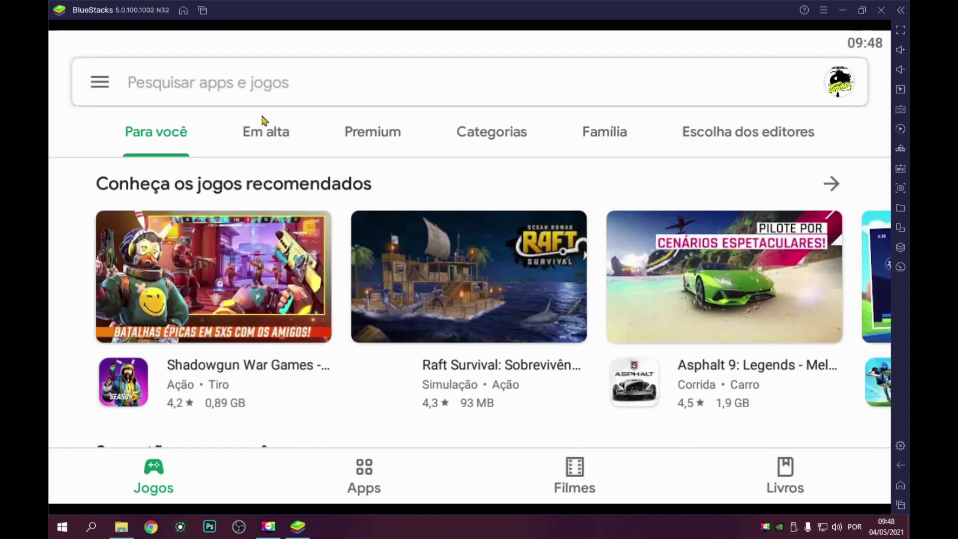
Step: Search the Play Store for "free fire" and install Garena Free Fire: Mundial
left_click(253, 89)
type("free")
left_click(218, 144)
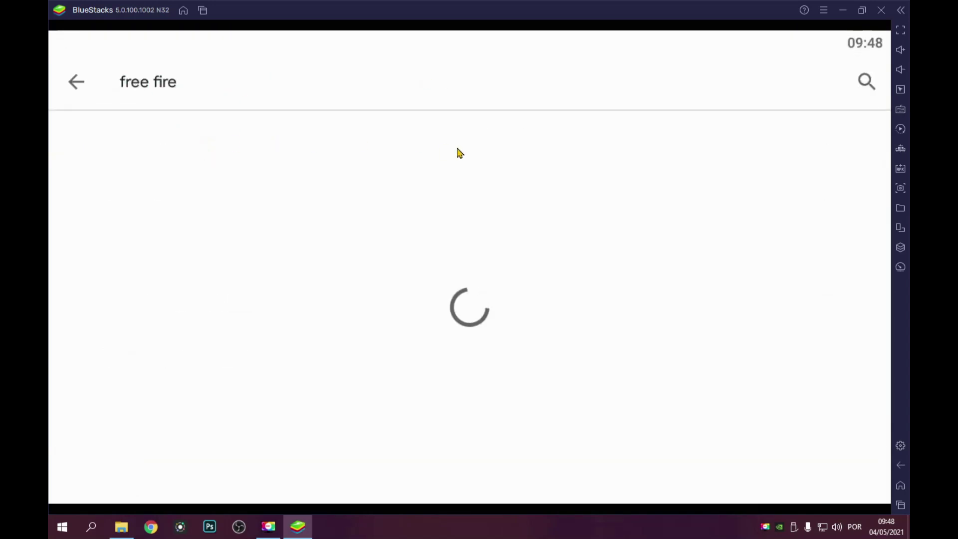
left_click(797, 143)
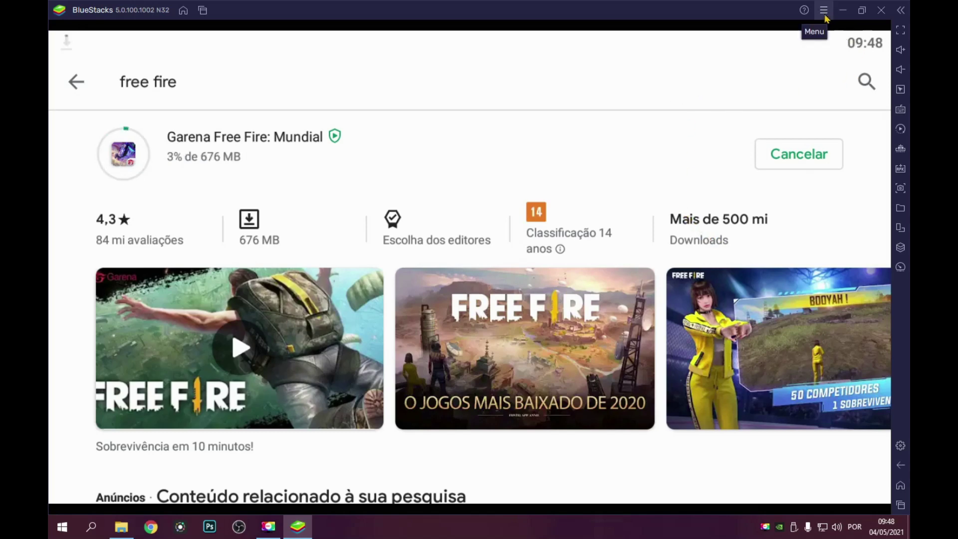
Step: Try to edit the script of a Script control placed in the advanced game controls editor, and leave the editor
left_click(804, 10)
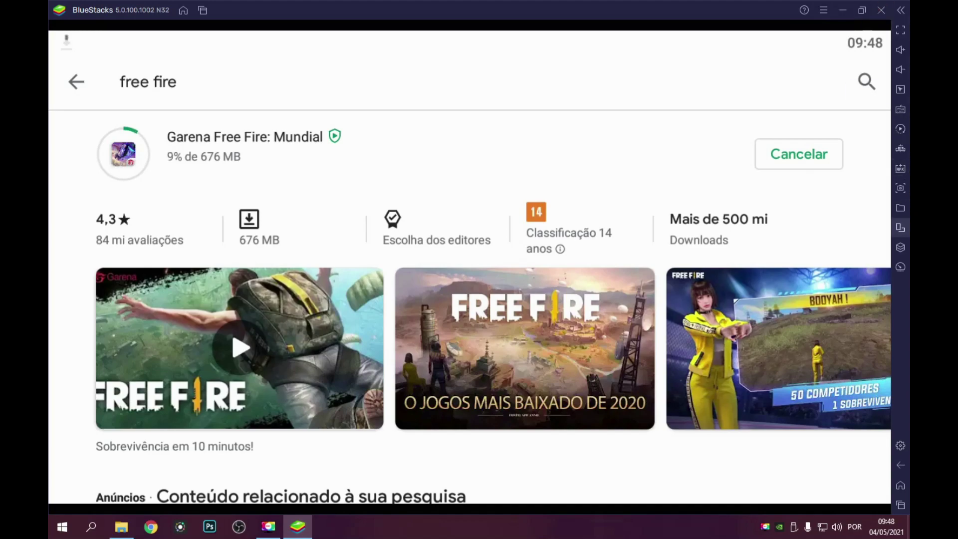
left_click(901, 110)
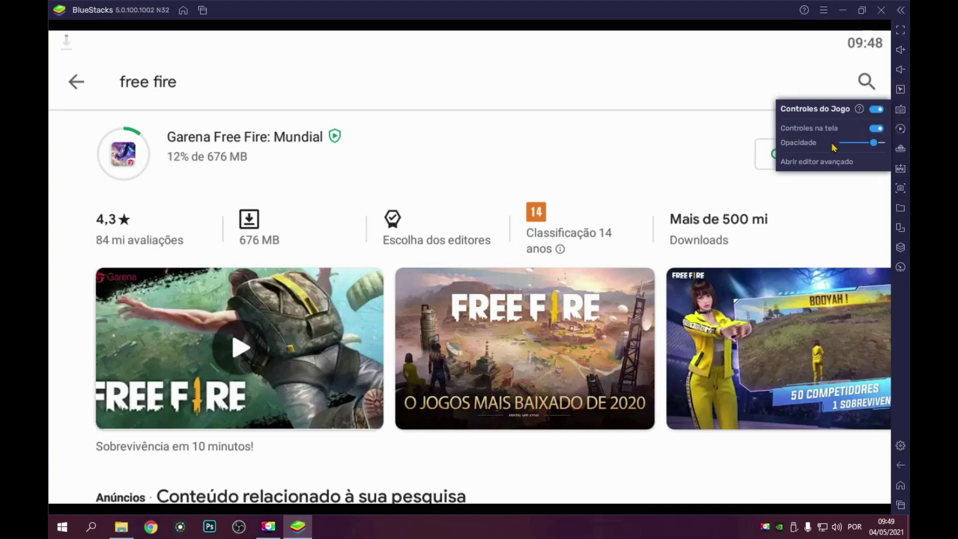
left_click(817, 162)
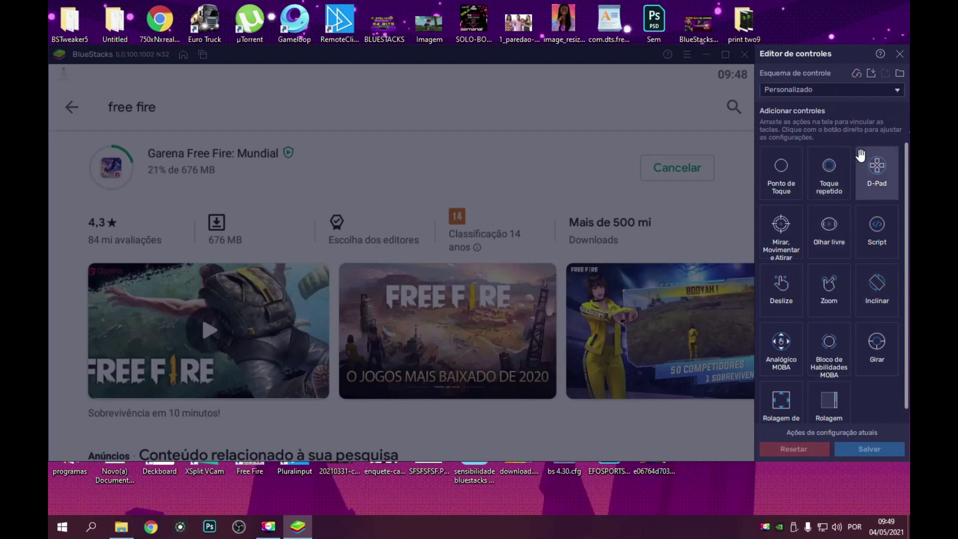
left_click_drag(874, 243, 505, 200)
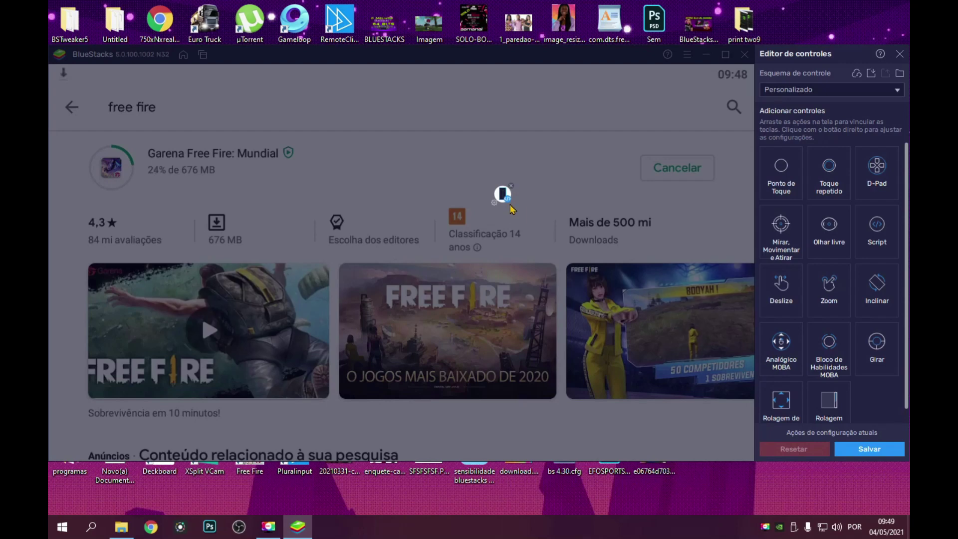
left_click(506, 199)
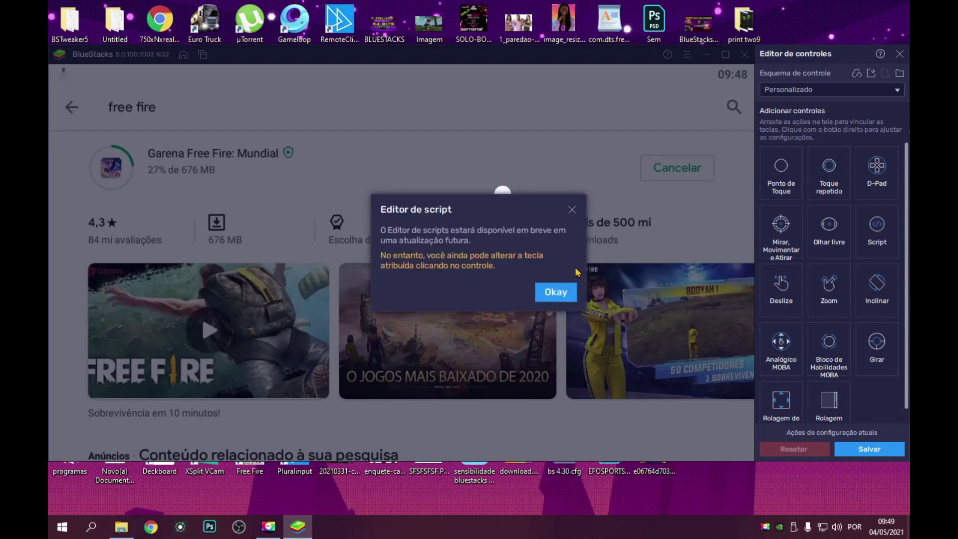
left_click(564, 293)
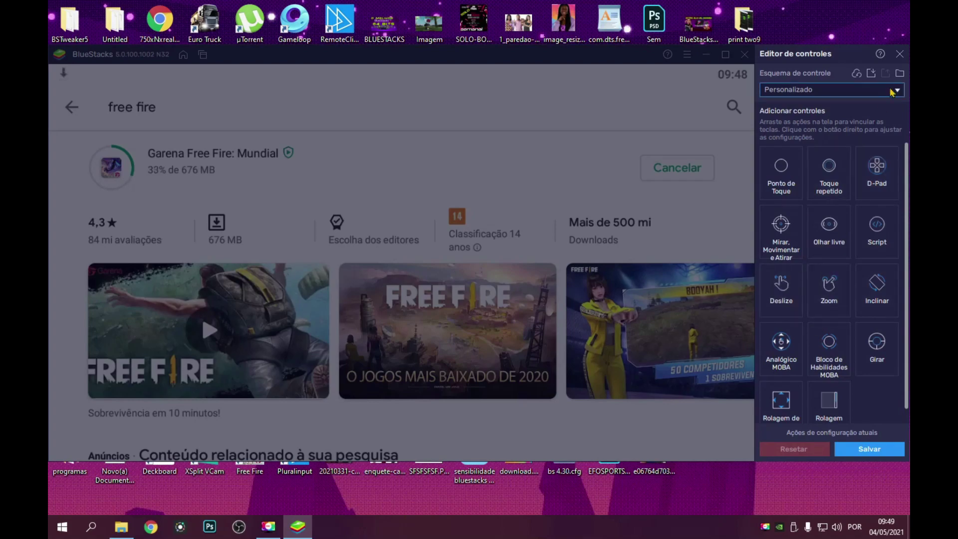
left_click(900, 54)
left_click(443, 282)
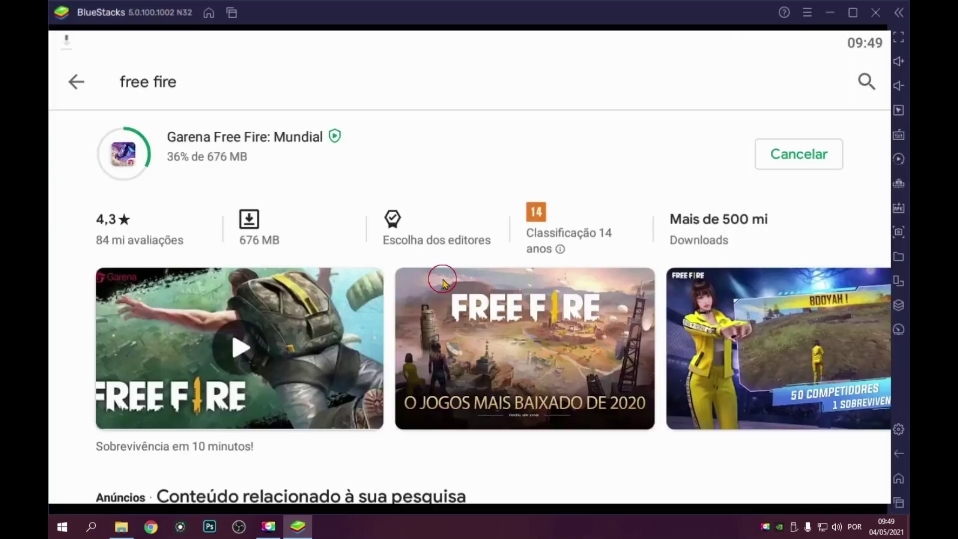
Step: Try enabling high frame rates at 240 FPS and the in-game FPS display in the performance settings, without saving
left_click(824, 10)
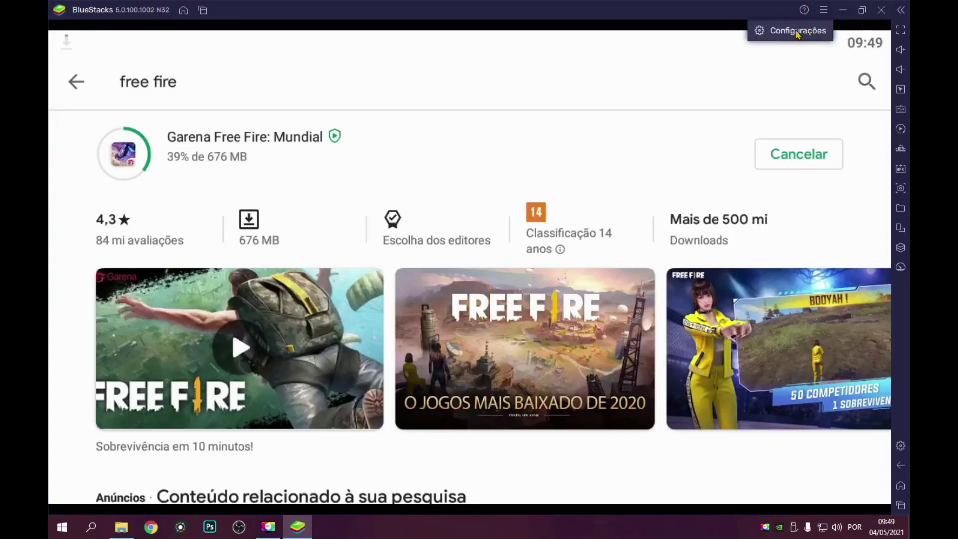
left_click(797, 32)
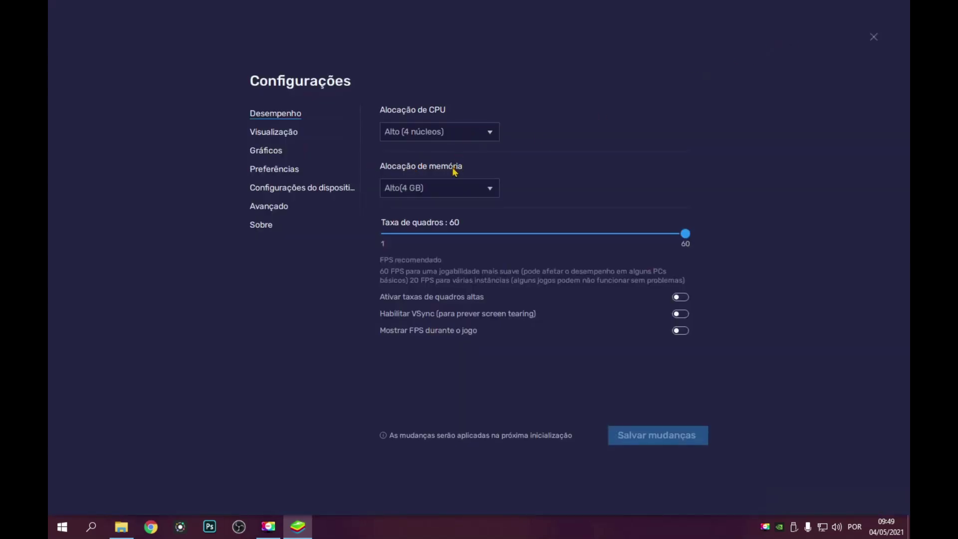
left_click(681, 298)
left_click(682, 330)
left_click_drag(460, 233, 780, 235)
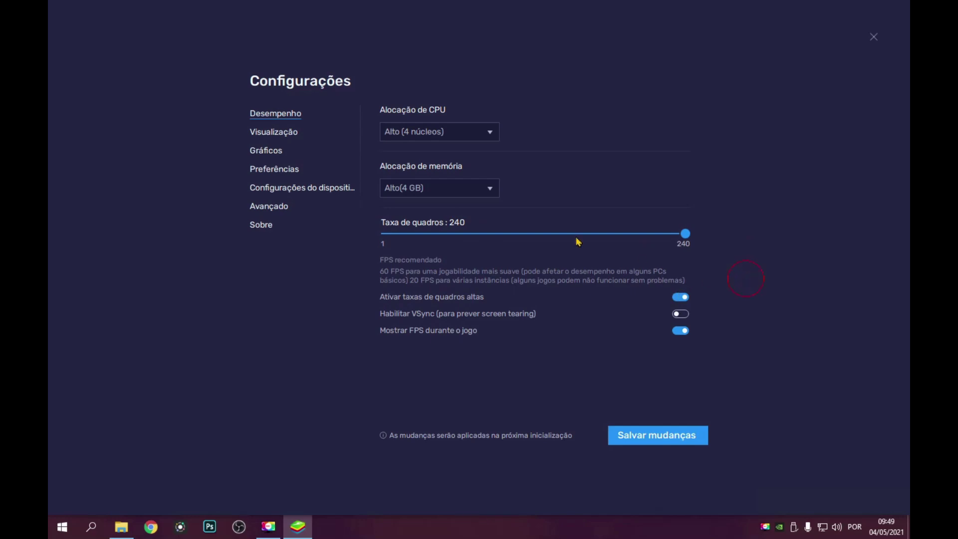
left_click(290, 133)
left_click(528, 277)
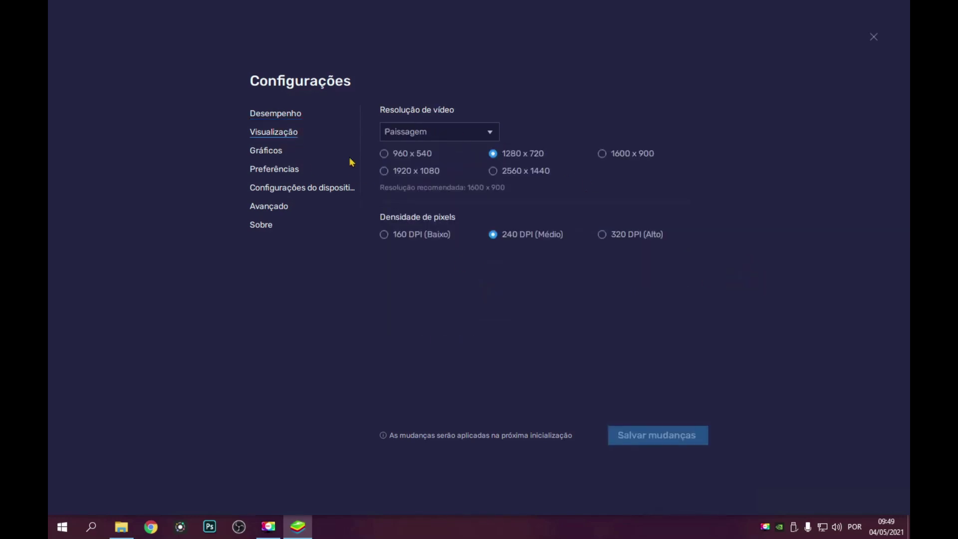
Step: Examine the graphics settings, including the interface renderer choices, and the preferences
left_click(274, 151)
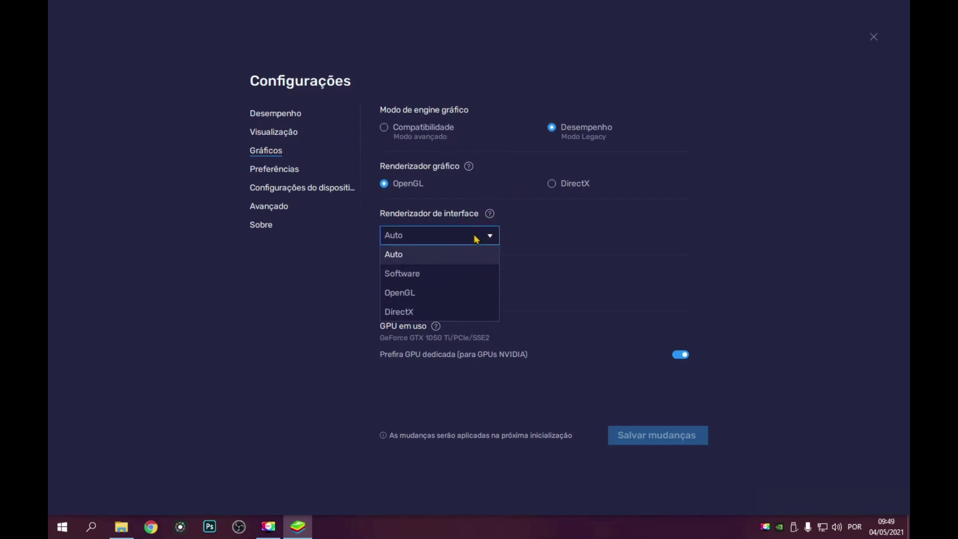
left_click(477, 239)
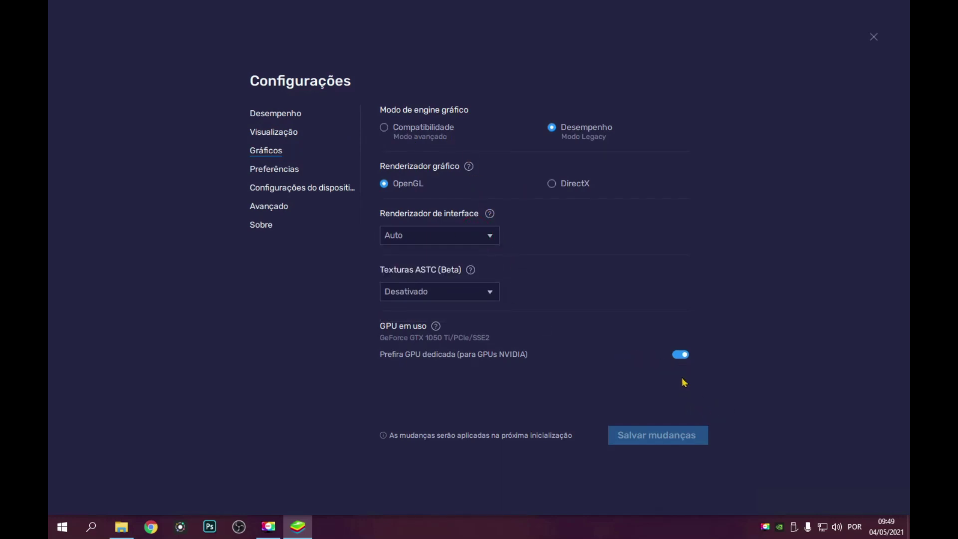
left_click(284, 168)
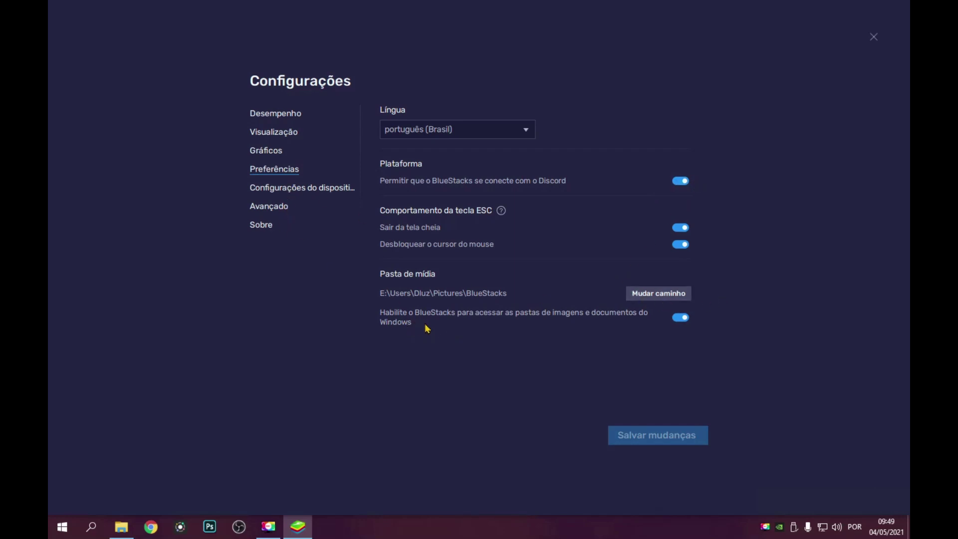
Step: Browse the available device profiles in the device settings and select OnePlus 5
left_click(267, 189)
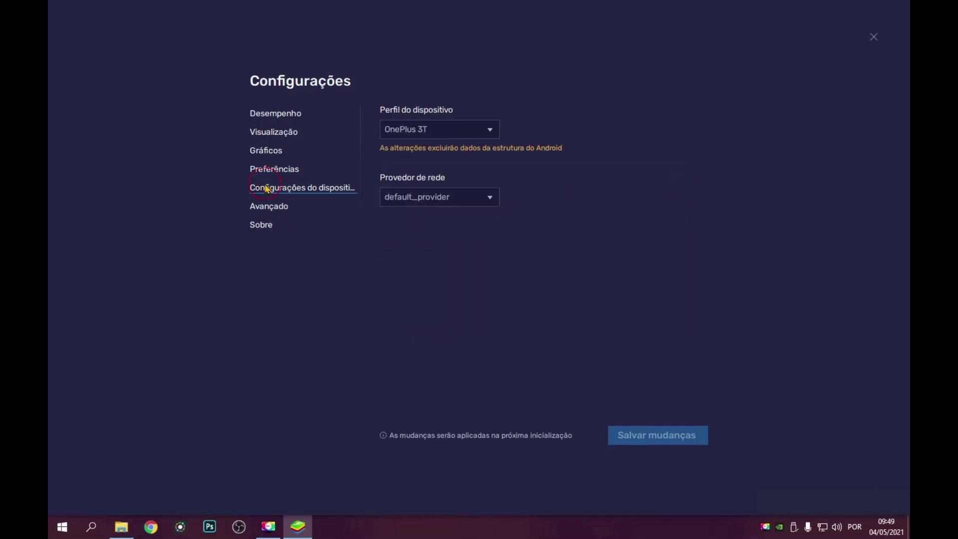
left_click(452, 130)
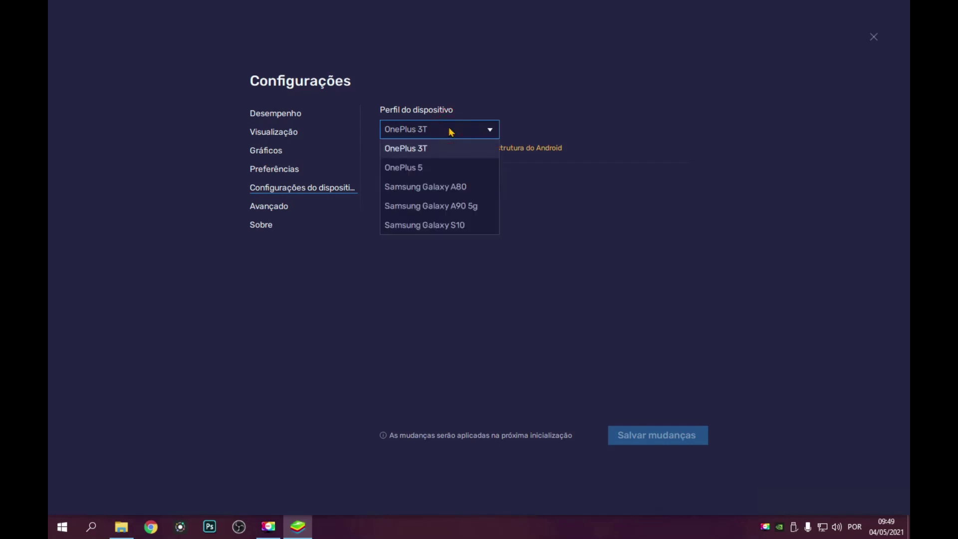
scroll(449, 161, "up", 3)
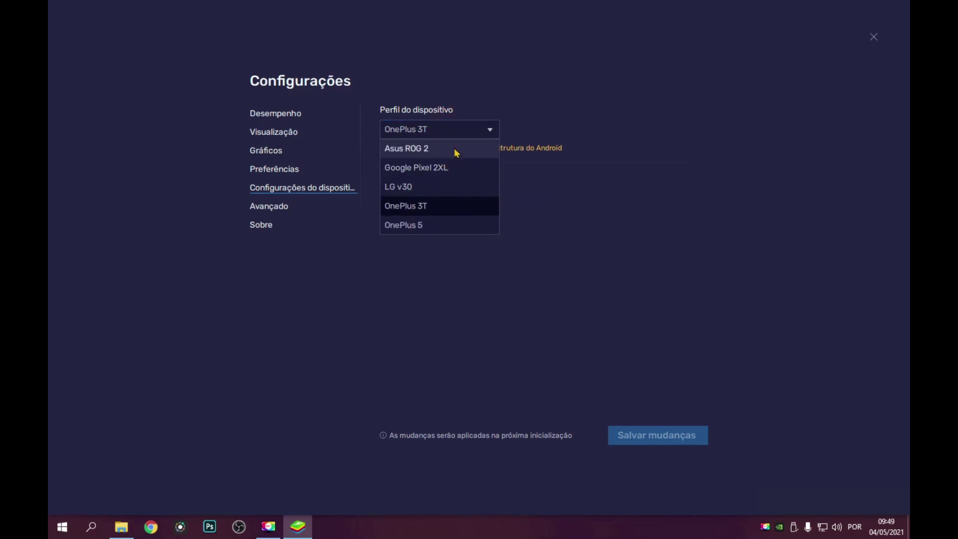
scroll(456, 160, "down", 5)
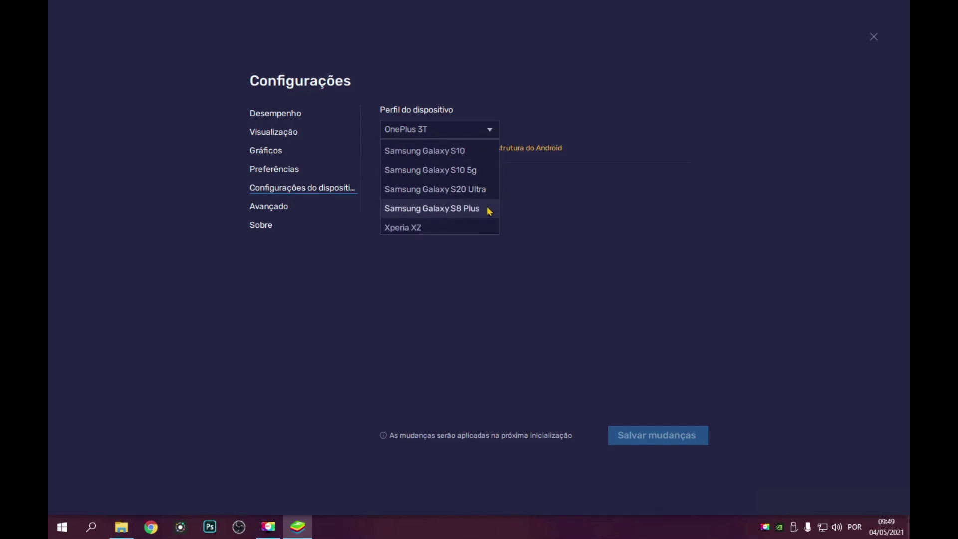
scroll(467, 191, "down", 1)
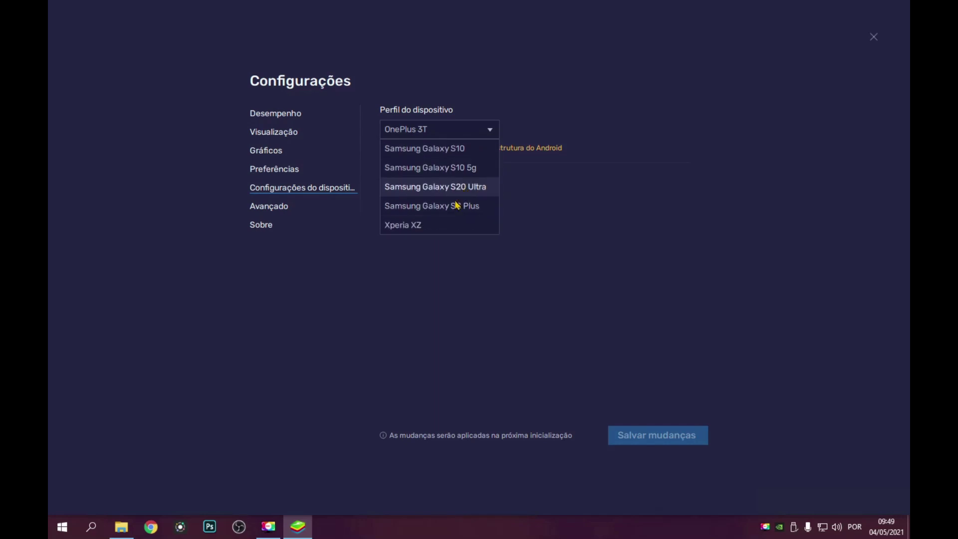
scroll(456, 204, "up", 5)
scroll(451, 218, "up", 3)
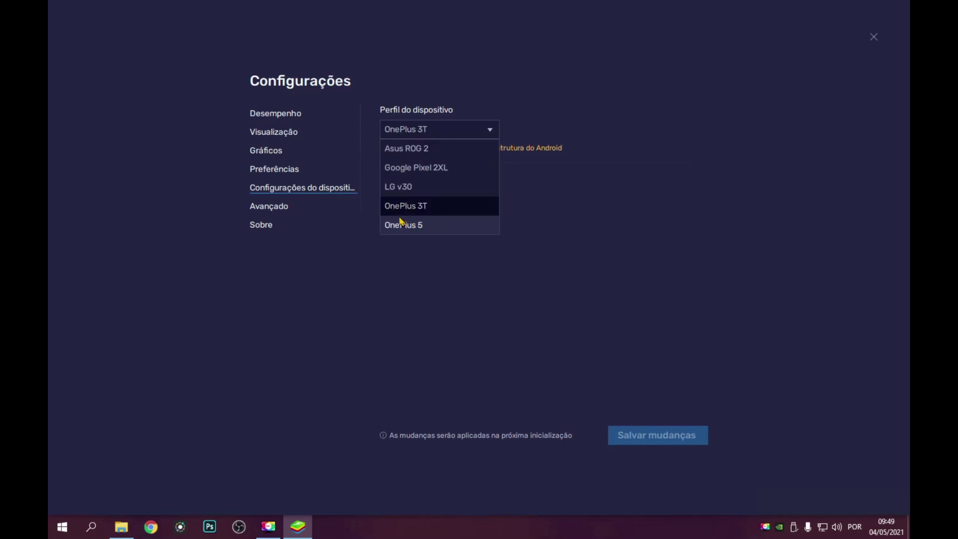
left_click(414, 225)
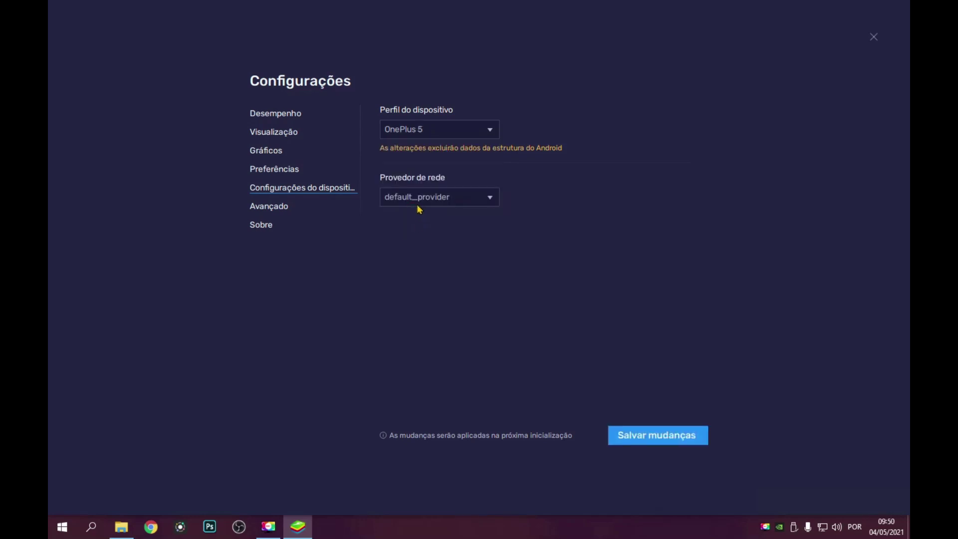
Step: Set the device profile back to OnePlus 3T
left_click(423, 125)
scroll(422, 189, "up", 2)
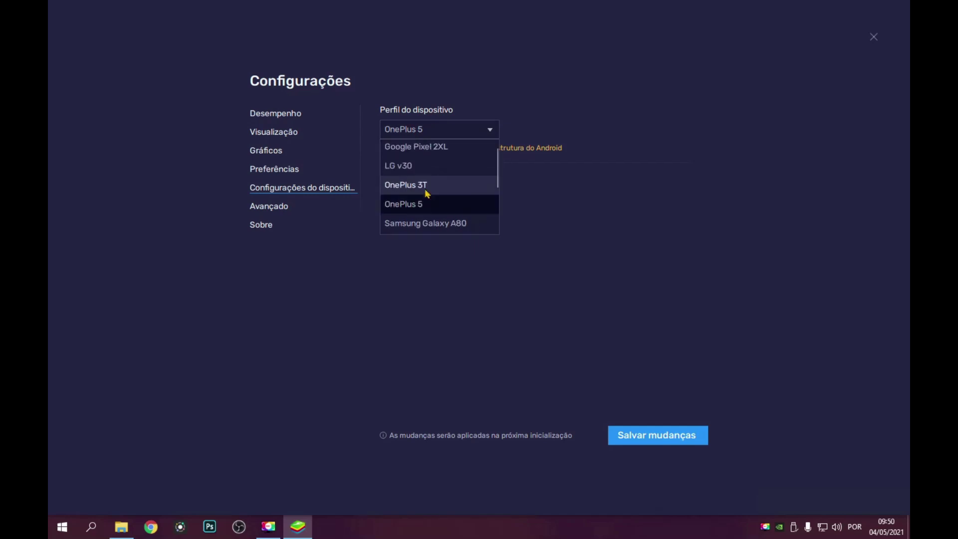
left_click(431, 190)
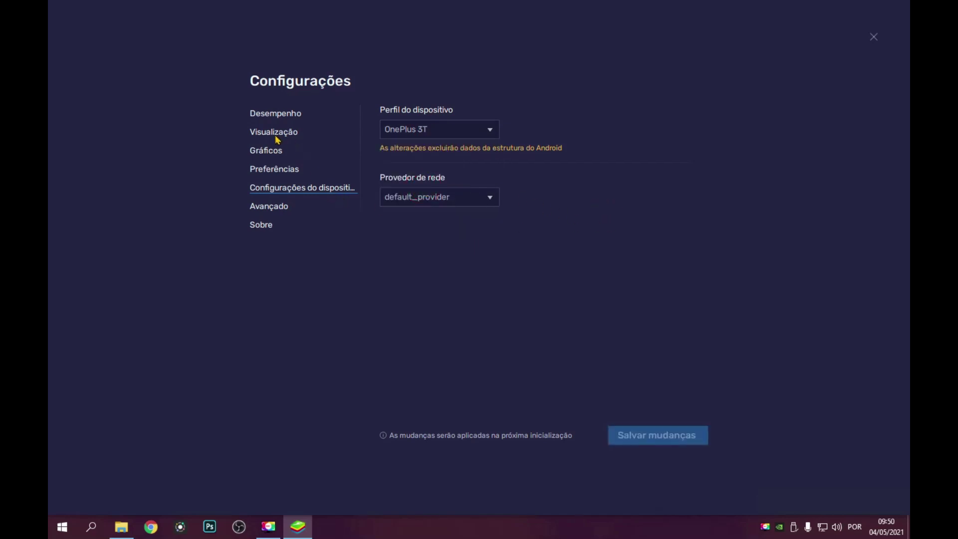
Step: Examine the advanced and performance settings, and check for BlueStacks updates in the version information
left_click(280, 209)
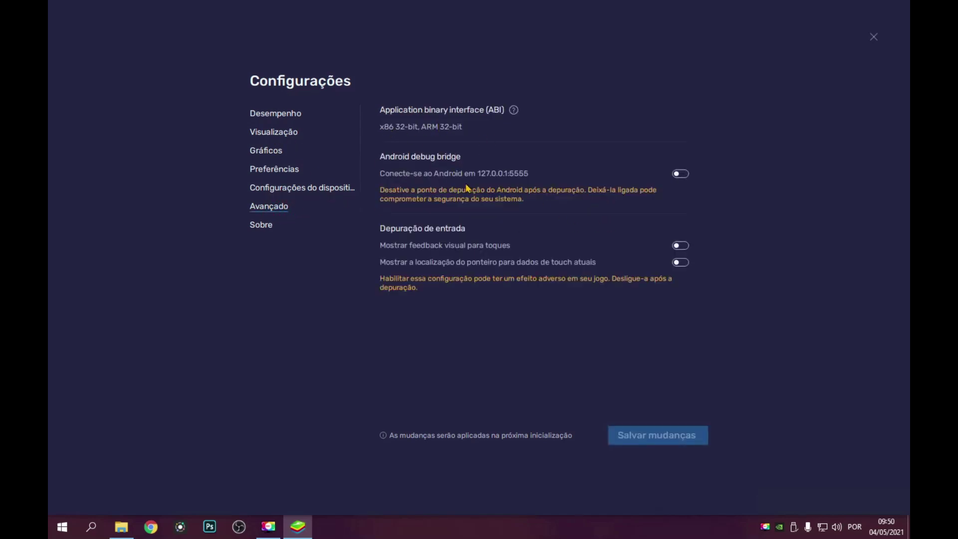
left_click(270, 228)
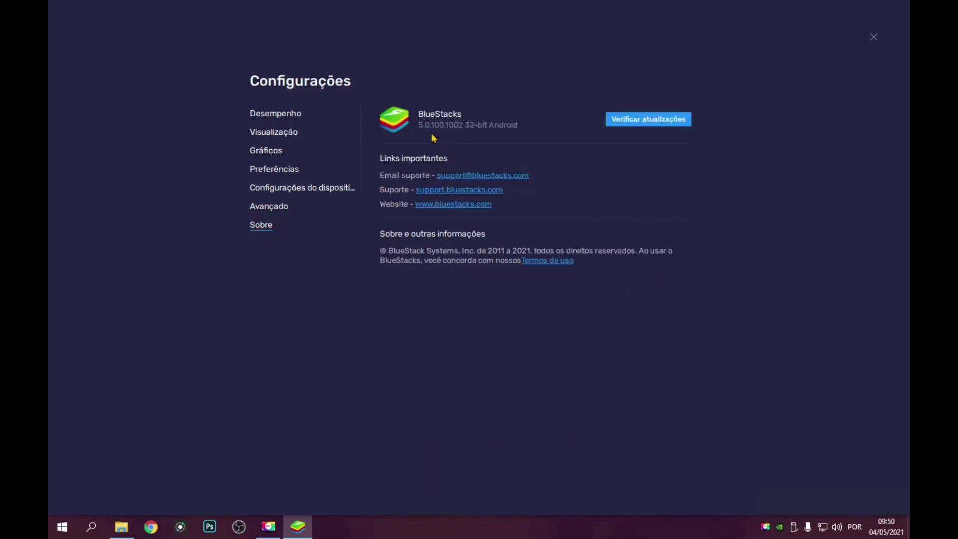
left_click(657, 122)
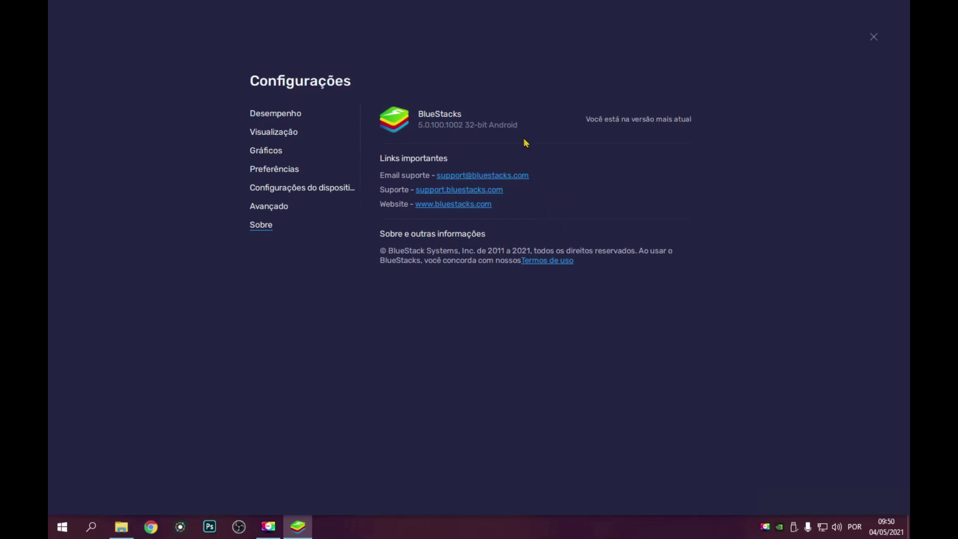
left_click(276, 114)
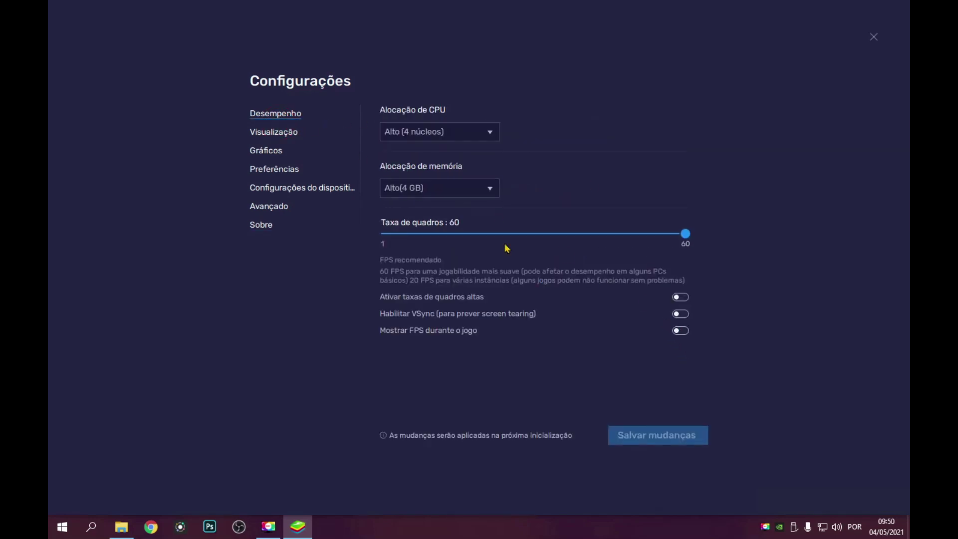
Step: Close the settings and launch the installed Garena Free Fire from its Play Store page
left_click(874, 37)
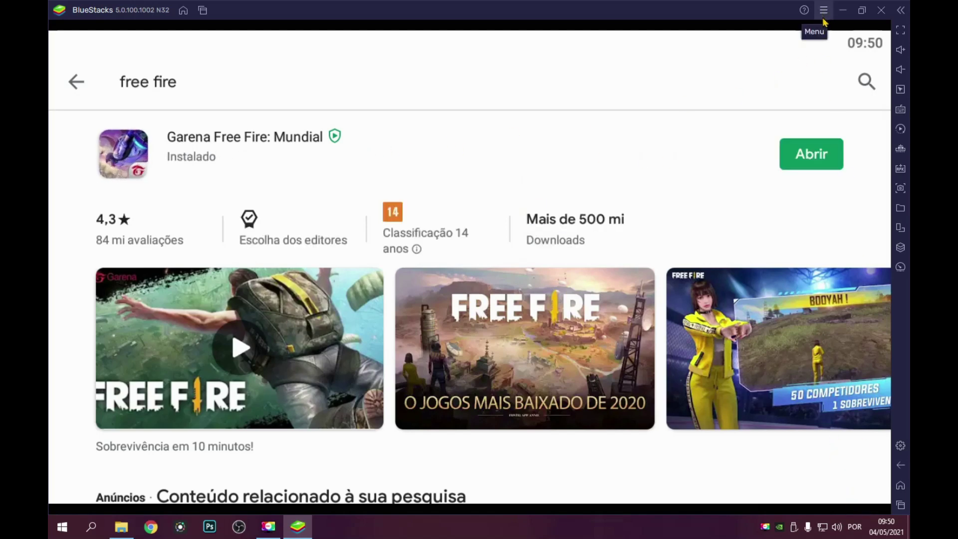
left_click(807, 151)
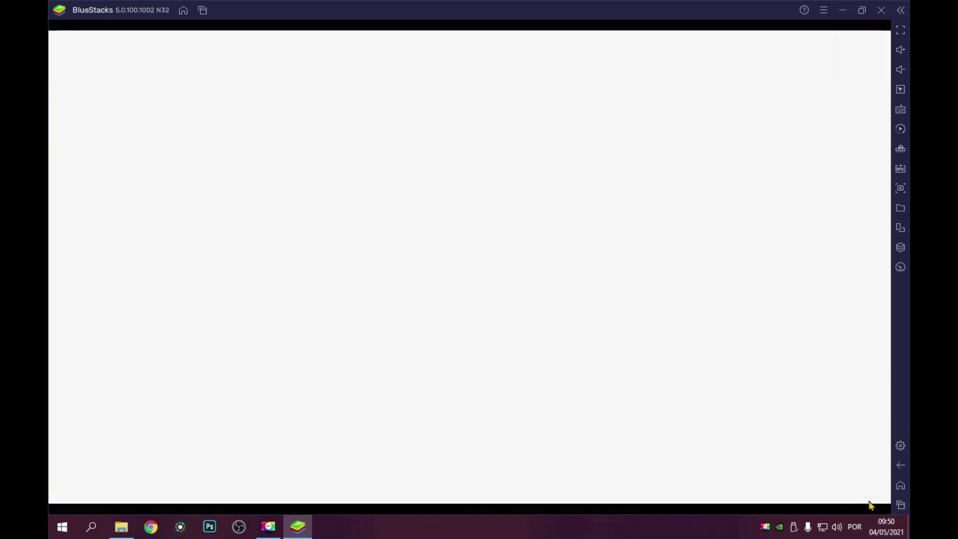